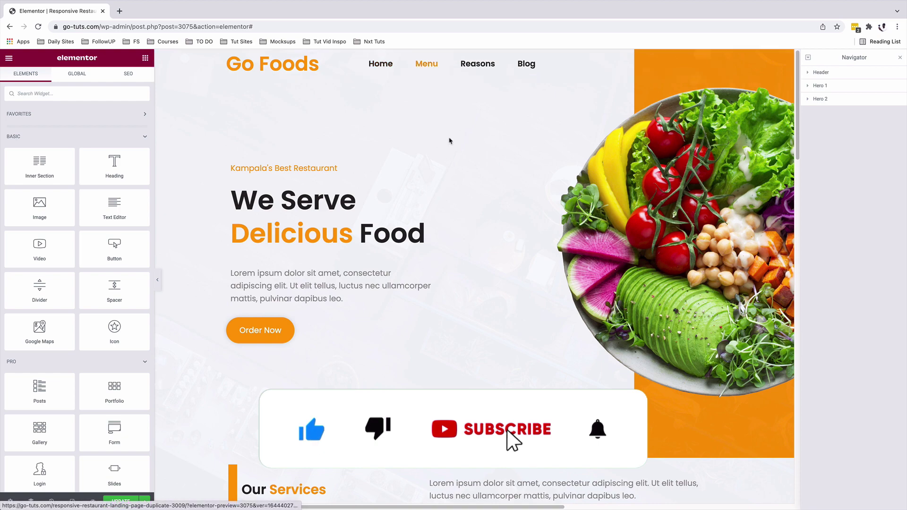
Select the header's Nav Menu widget and open its Restaurant Landing menu on the WordPress Menus screen
{"action": "scroll", "coordinate": [472, 241], "scroll_direction": "down", "scroll_amount": 6}
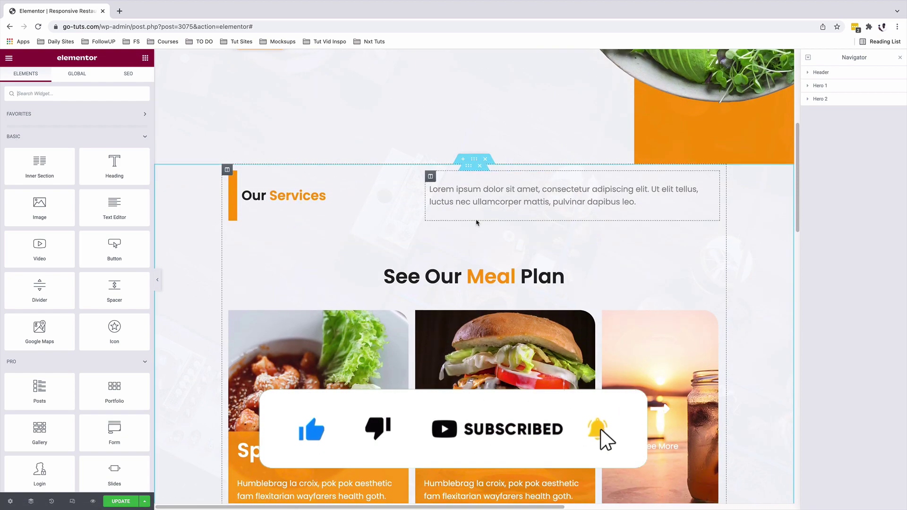
{"action": "scroll", "coordinate": [477, 222], "scroll_direction": "down", "scroll_amount": 8}
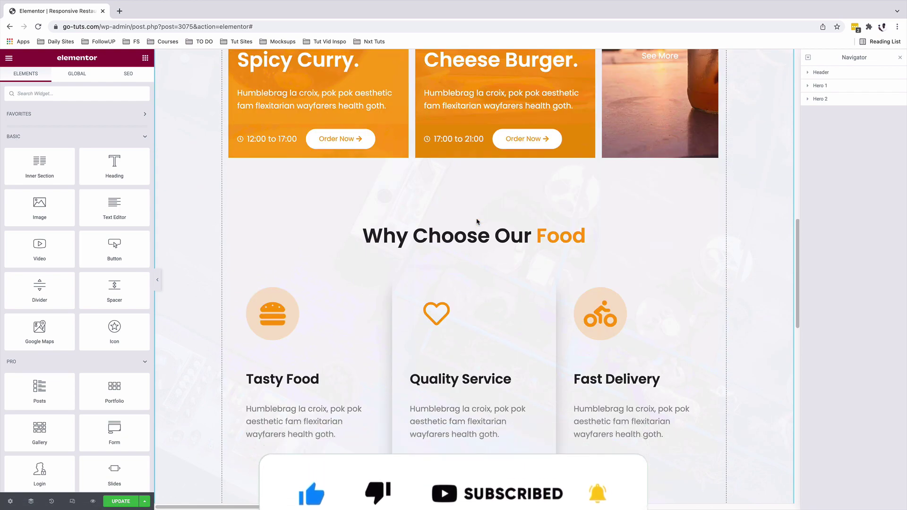
{"action": "scroll", "coordinate": [477, 221], "scroll_direction": "up", "scroll_amount": 15}
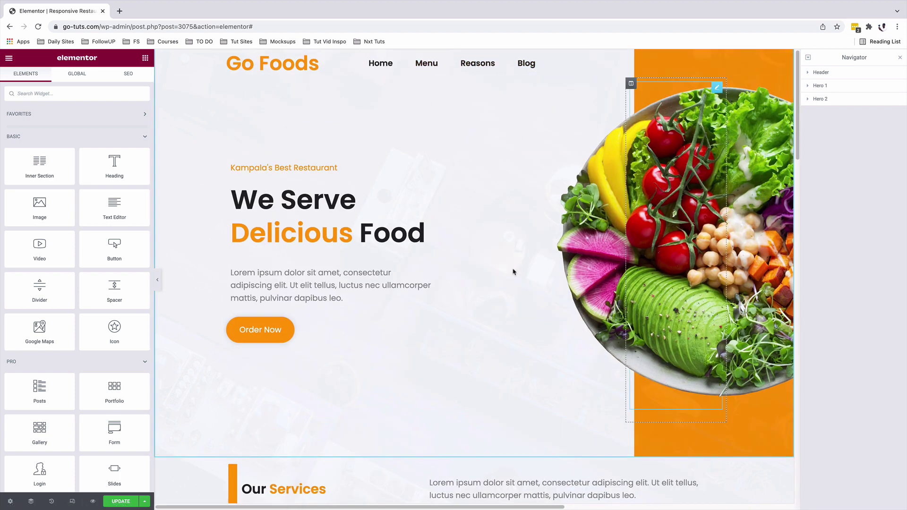
{"action": "scroll", "coordinate": [515, 257], "scroll_direction": "down", "scroll_amount": 8}
{"action": "scroll", "coordinate": [514, 256], "scroll_direction": "down", "scroll_amount": 15}
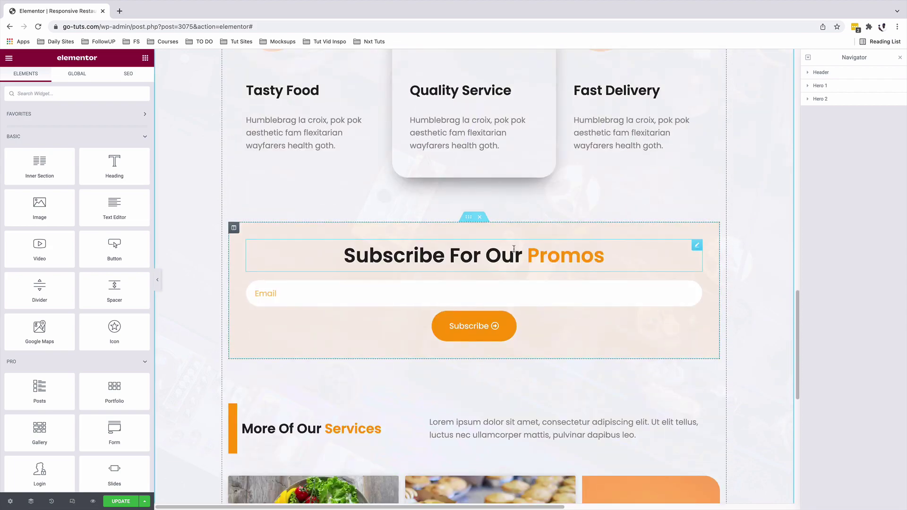
{"action": "scroll", "coordinate": [514, 249], "scroll_direction": "up", "scroll_amount": 20}
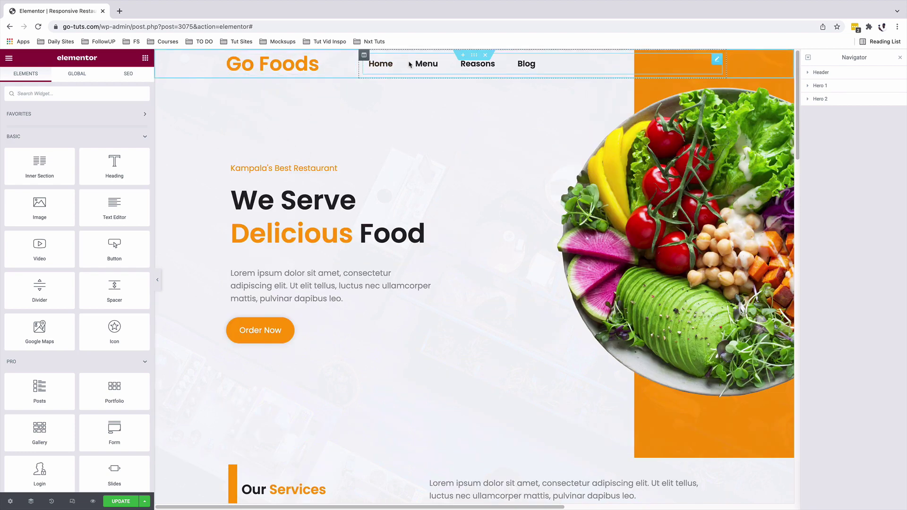
{"action": "left_click", "coordinate": [659, 68]}
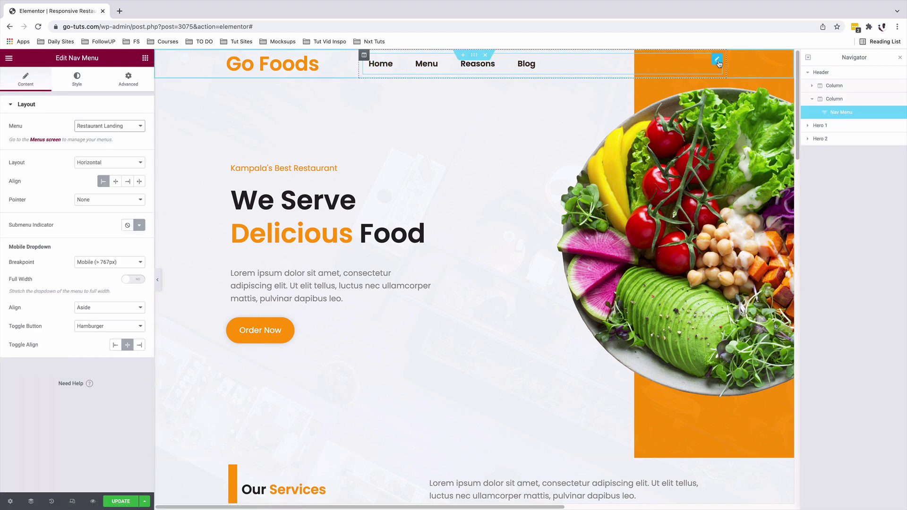
{"action": "left_click", "coordinate": [45, 140]}
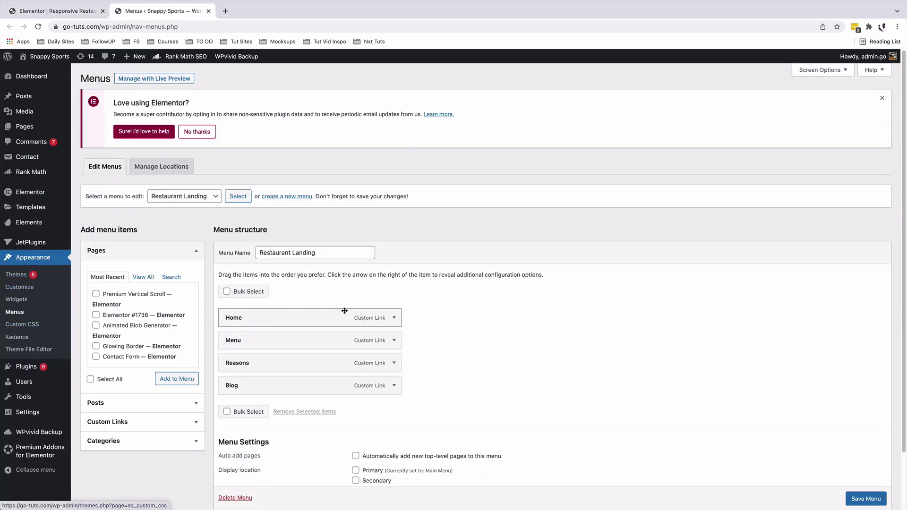
Inspect the Restaurant Landing menu name and the Home item's link settings
{"action": "left_click_drag", "start_coordinate": [331, 254], "coordinate": [256, 251]}
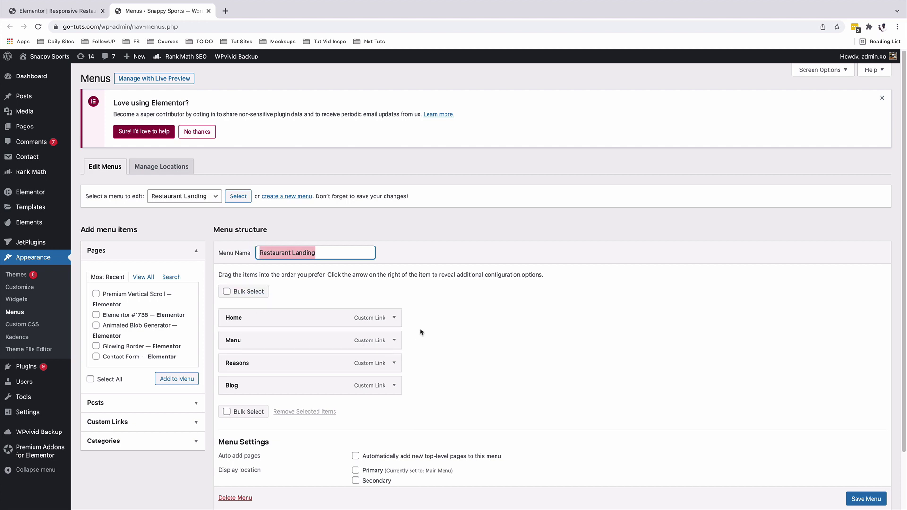
{"action": "scroll", "coordinate": [419, 331], "scroll_direction": "down", "scroll_amount": 3}
{"action": "left_click", "coordinate": [394, 255]}
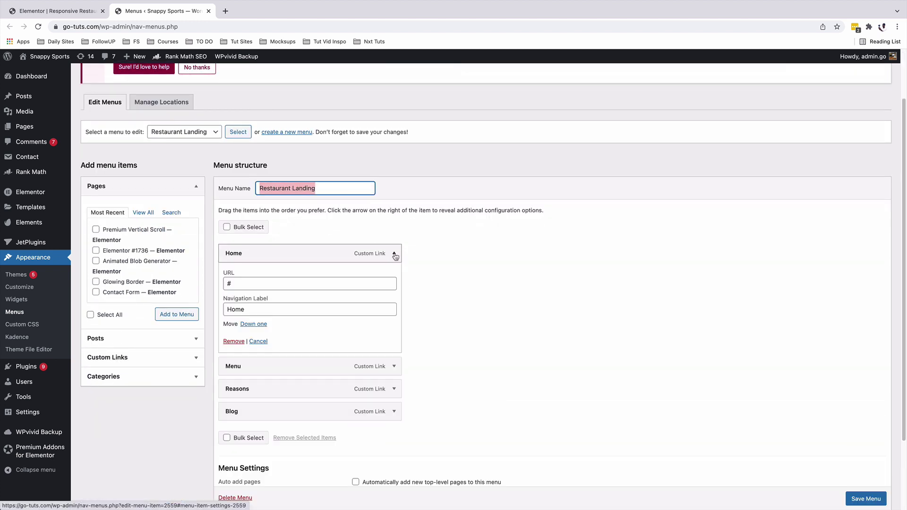
{"action": "left_click", "coordinate": [395, 255]}
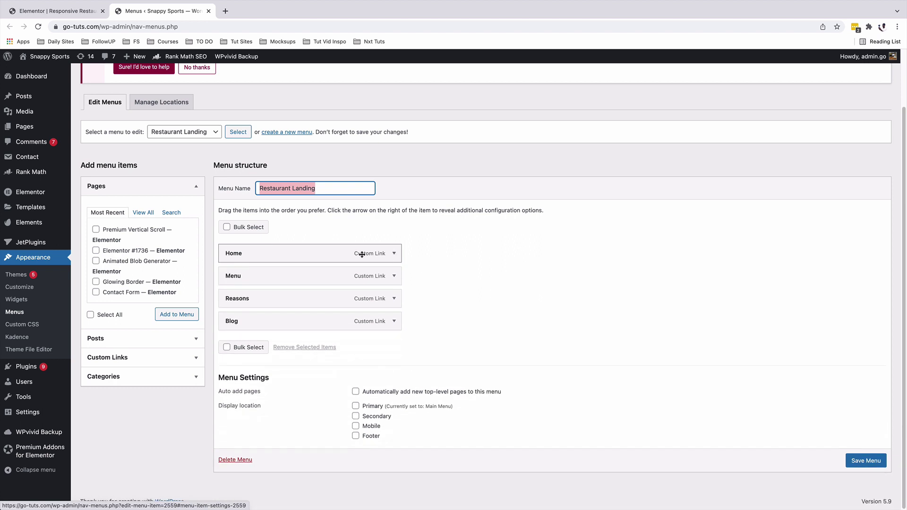
Add a demo '#' custom link to the menu, remove it again, and save the menu
{"action": "left_click", "coordinate": [193, 356]}
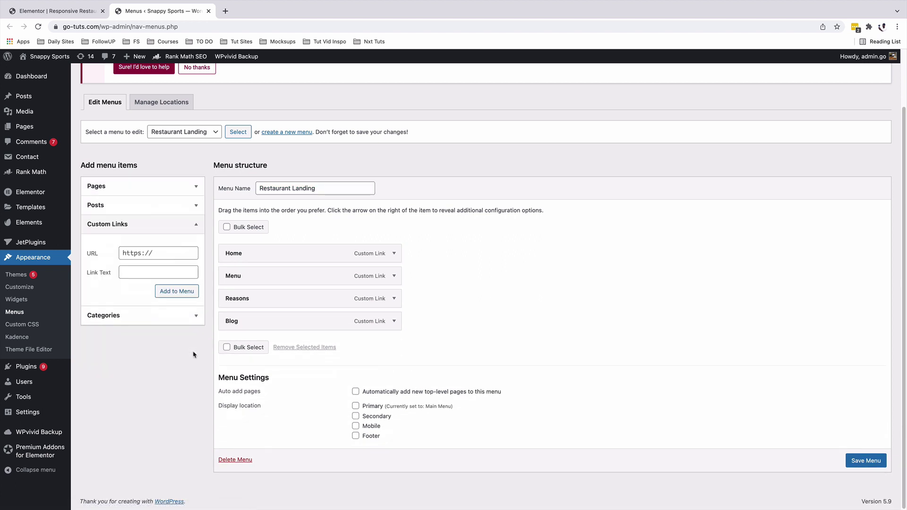
{"action": "left_click", "coordinate": [152, 253]}
{"action": "key", "text": "ctrl+a"}
{"action": "type", "text": "#"}
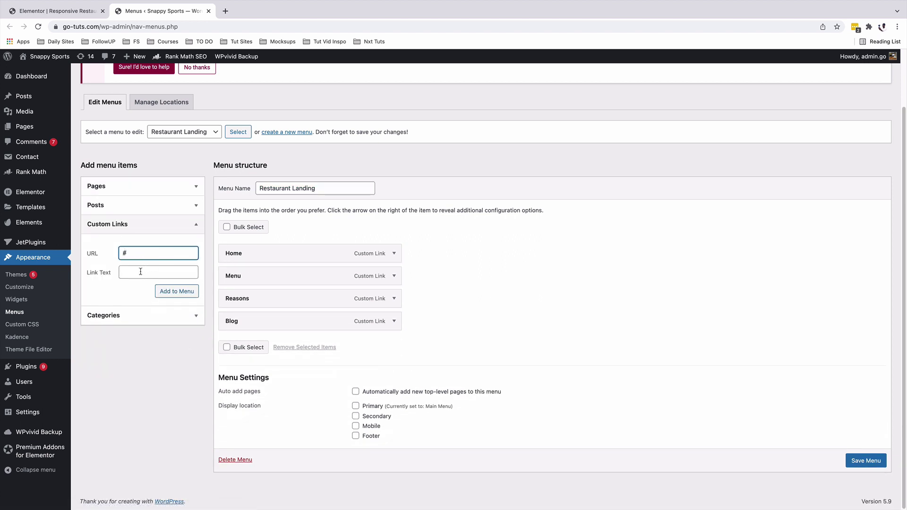
{"action": "left_click", "coordinate": [140, 272]}
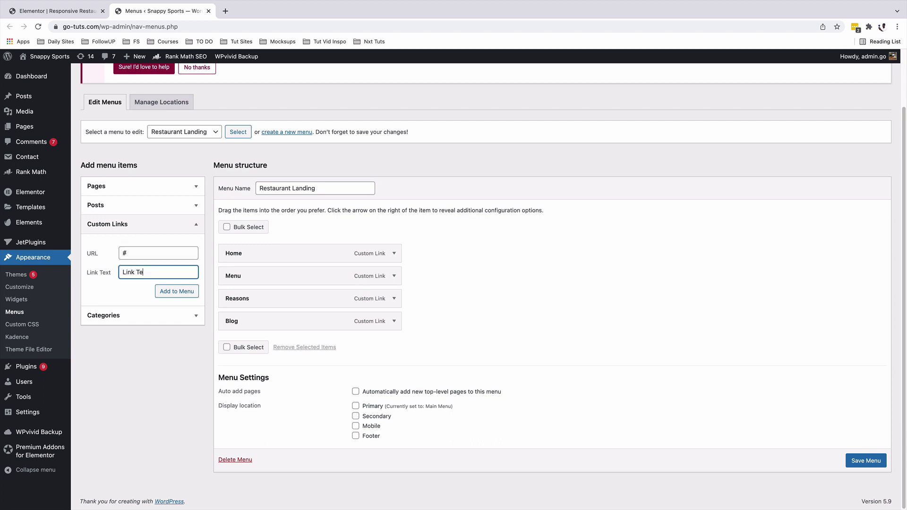
{"action": "left_click", "coordinate": [176, 292]}
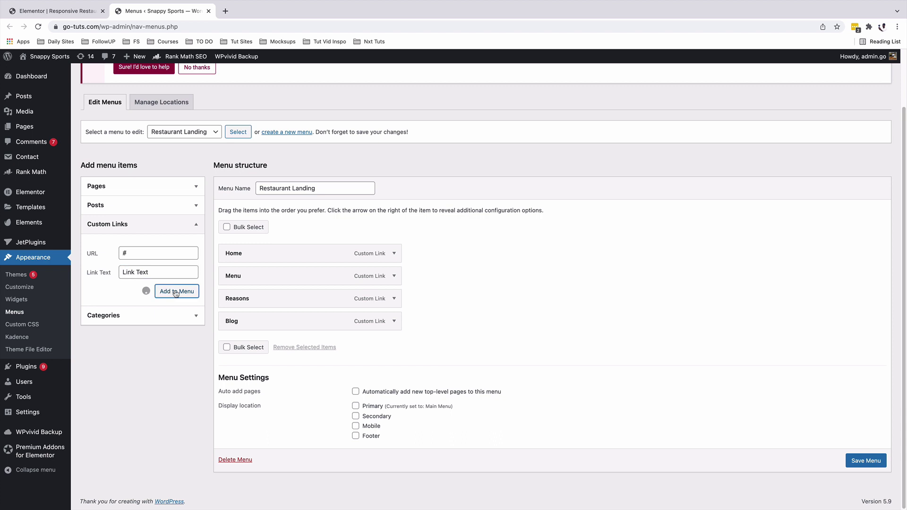
{"action": "left_click_drag", "start_coordinate": [290, 345], "coordinate": [290, 348]}
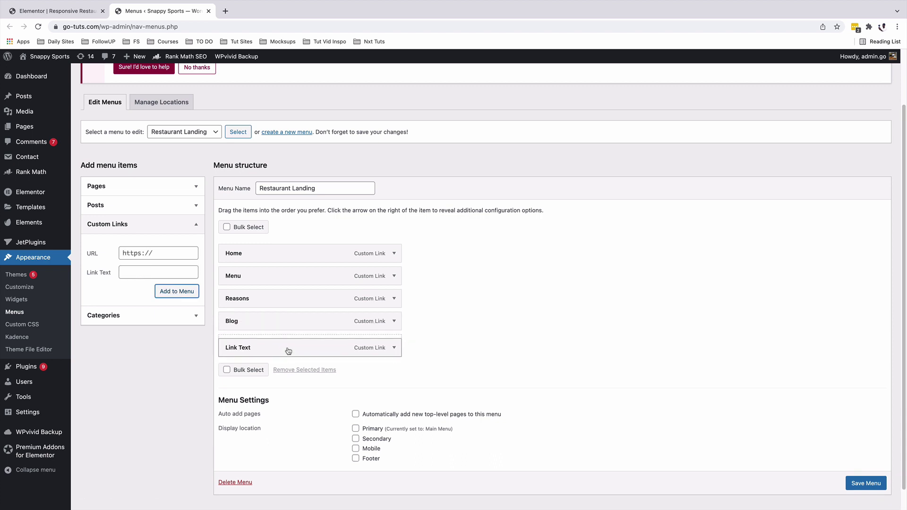
{"action": "left_click", "coordinate": [393, 343]}
{"action": "left_click", "coordinate": [235, 431]}
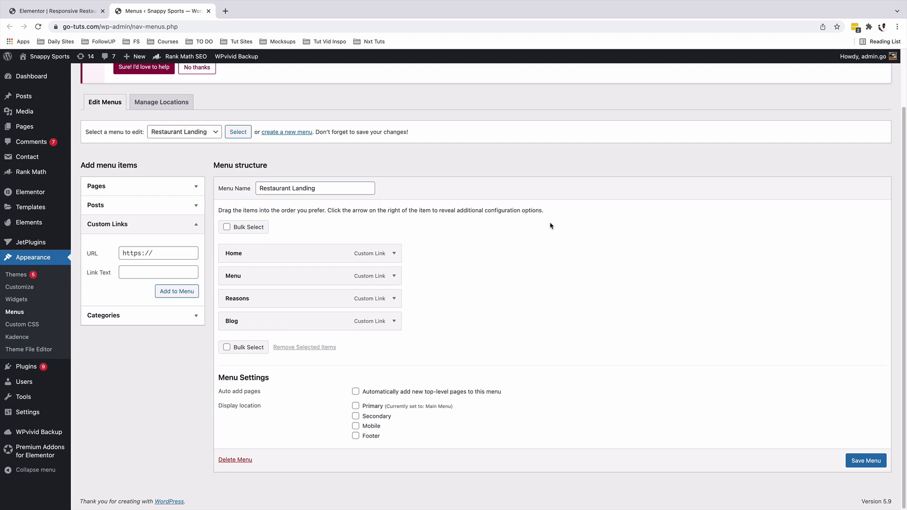
{"action": "left_click", "coordinate": [868, 463]}
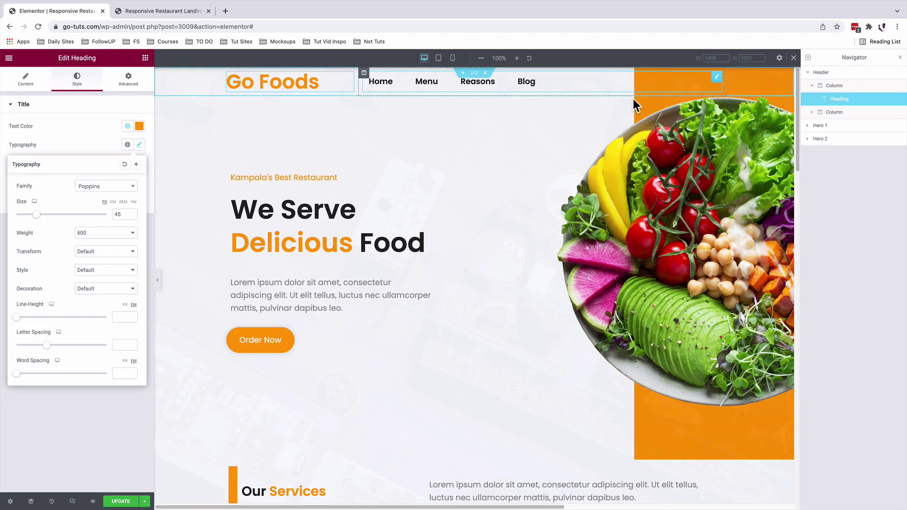
Scroll the Go Foods landing page canvas down to the See Our Meal Plan section
{"action": "scroll", "coordinate": [387, 350], "scroll_direction": "down", "scroll_amount": 20}
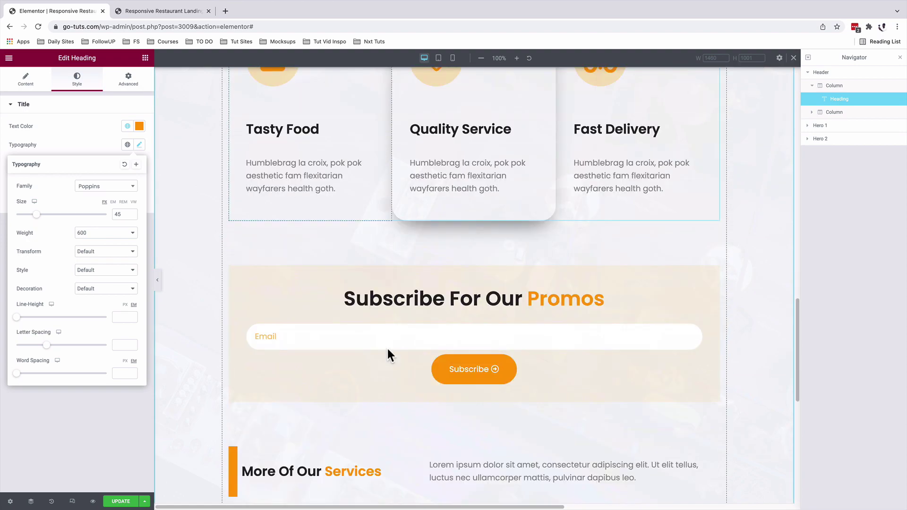
{"action": "scroll", "coordinate": [388, 349], "scroll_direction": "up", "scroll_amount": 20}
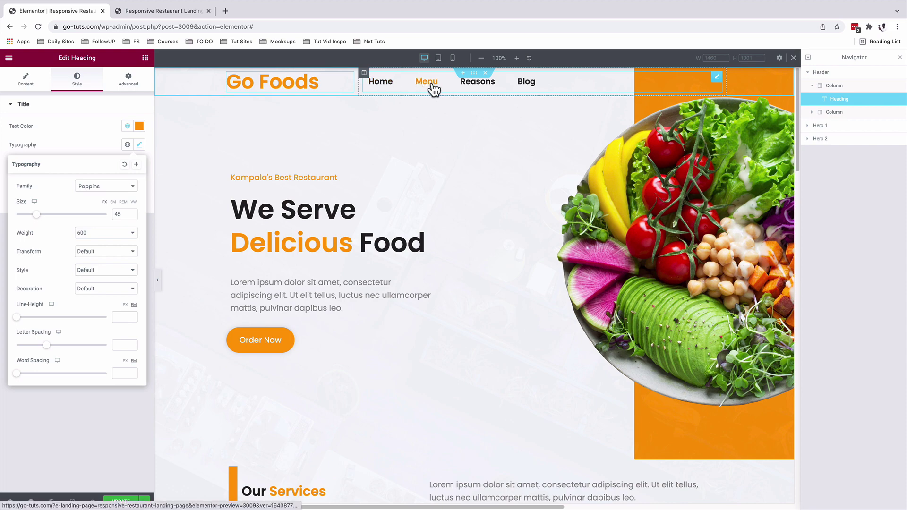
{"action": "scroll", "coordinate": [436, 328], "scroll_direction": "down", "scroll_amount": 4}
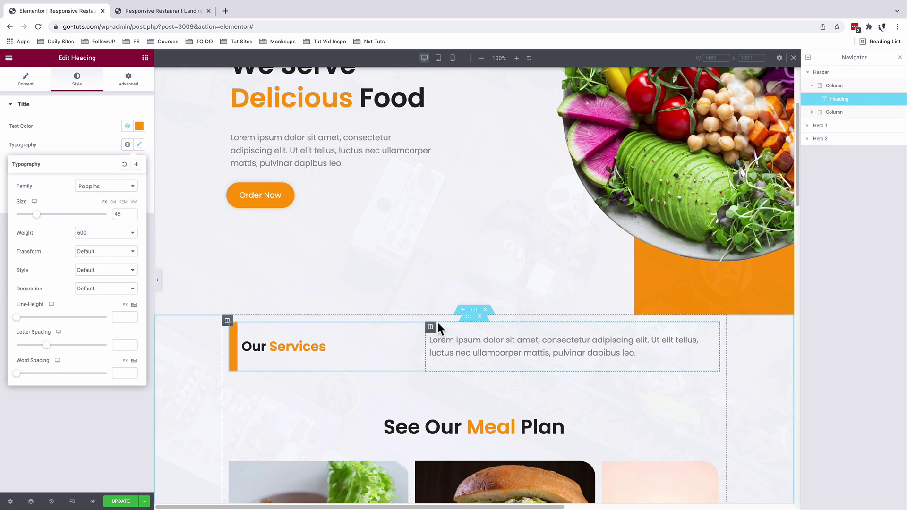
{"action": "scroll", "coordinate": [439, 319], "scroll_direction": "down", "scroll_amount": 10}
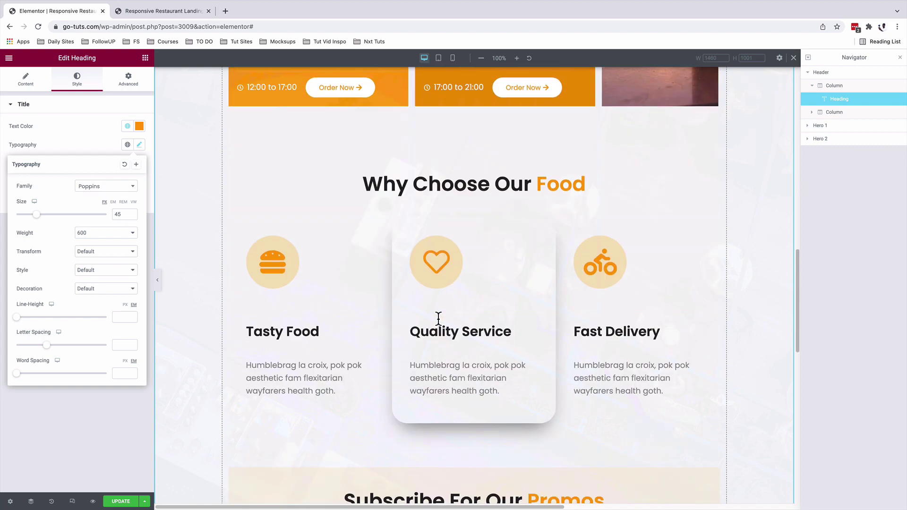
{"action": "scroll", "coordinate": [438, 319], "scroll_direction": "up", "scroll_amount": 14}
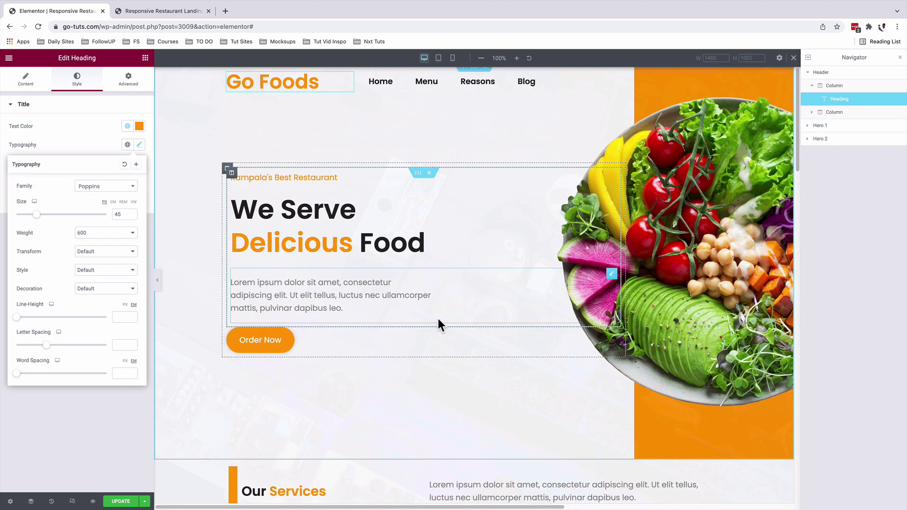
{"action": "scroll", "coordinate": [438, 318], "scroll_direction": "down", "scroll_amount": 2}
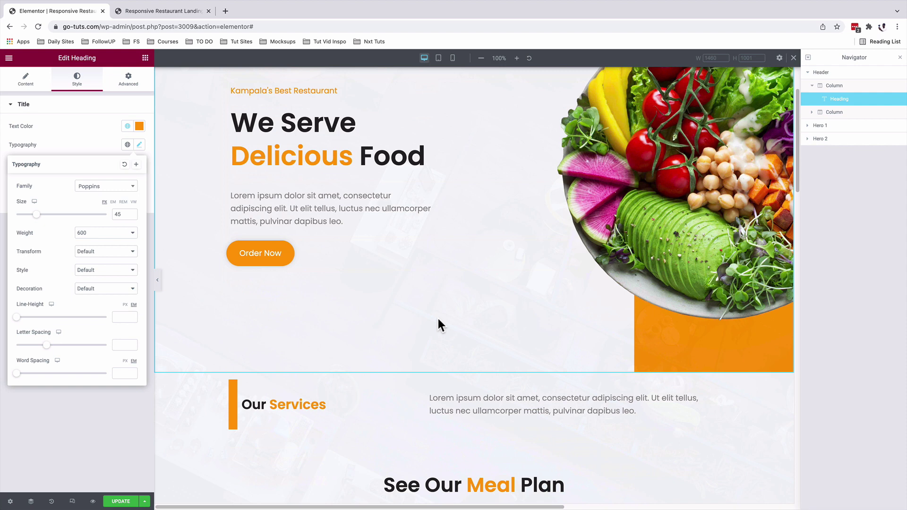
{"action": "scroll", "coordinate": [438, 319], "scroll_direction": "down", "scroll_amount": 1}
{"action": "scroll", "coordinate": [412, 189], "scroll_direction": "up", "scroll_amount": 3}
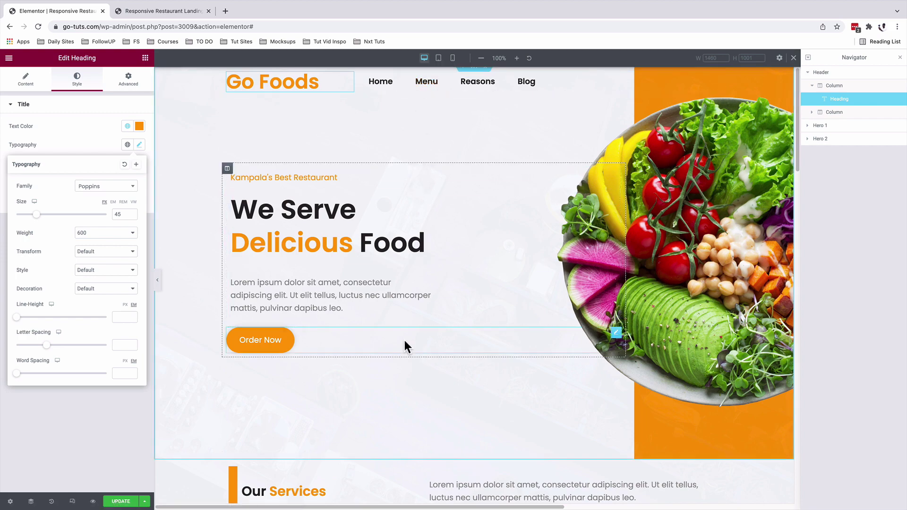
{"action": "scroll", "coordinate": [404, 339], "scroll_direction": "down", "scroll_amount": 8}
{"action": "scroll", "coordinate": [405, 336], "scroll_direction": "down", "scroll_amount": 2}
{"action": "scroll", "coordinate": [405, 336], "scroll_direction": "up", "scroll_amount": 2}
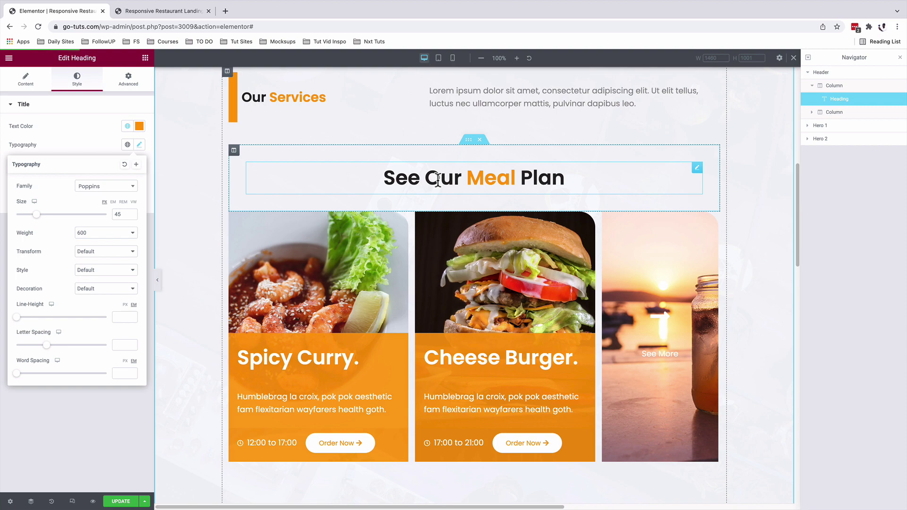
Set the Meal Plan inner section's Advanced CSS ID to 'menu'
{"action": "left_click", "coordinate": [469, 139]}
{"action": "left_click", "coordinate": [126, 87]}
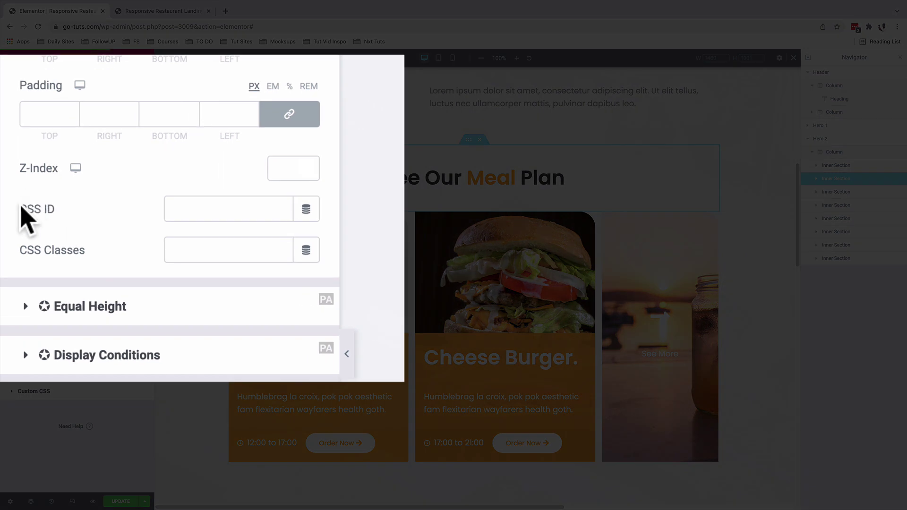
{"action": "left_click", "coordinate": [190, 211]}
{"action": "type", "text": "menu"}
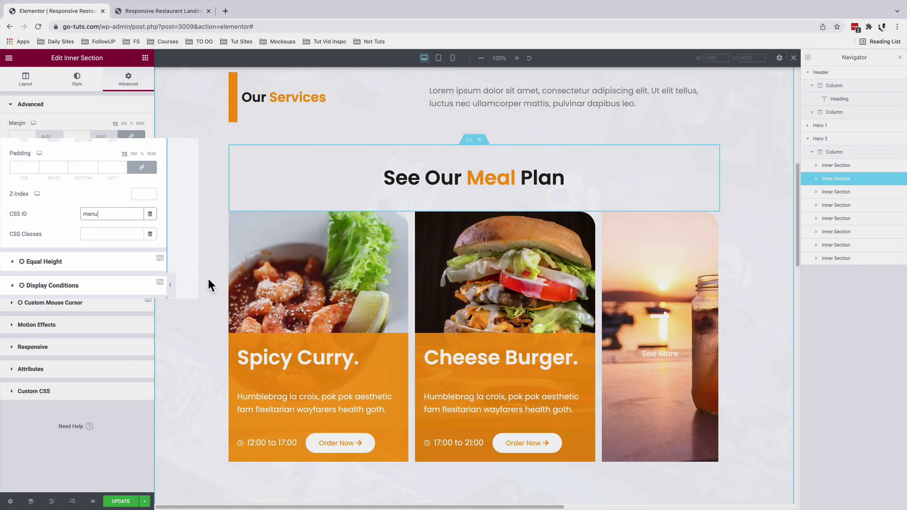
{"action": "scroll", "coordinate": [470, 214], "scroll_direction": "down", "scroll_amount": 6}
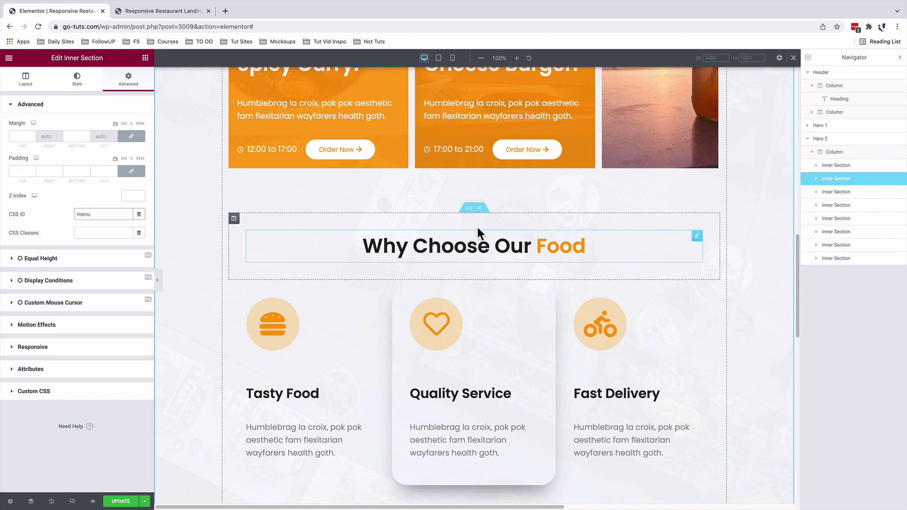
Set the Why Choose Our Food inner section's Advanced CSS ID to 'reason'
{"action": "left_click", "coordinate": [467, 209]}
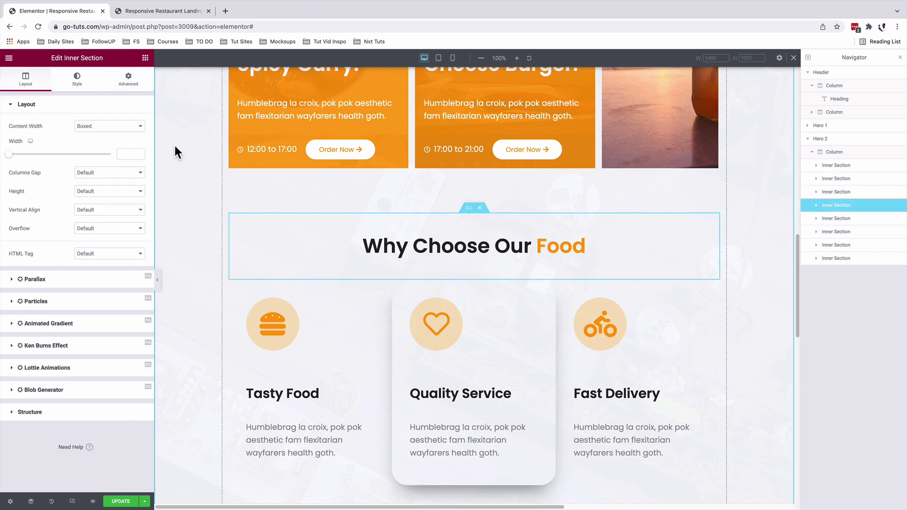
{"action": "left_click", "coordinate": [127, 84]}
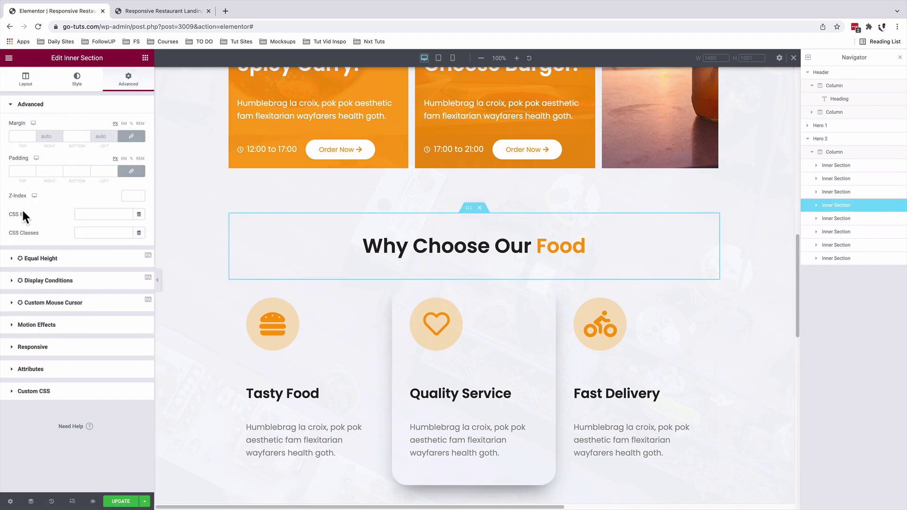
{"action": "left_click", "coordinate": [111, 215]}
{"action": "left_click", "coordinate": [111, 216]}
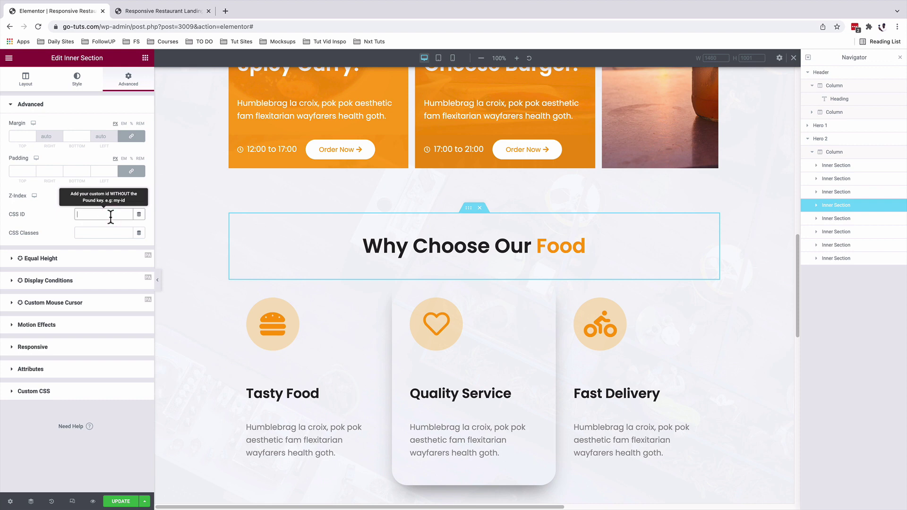
{"action": "scroll", "coordinate": [474, 320], "scroll_direction": "down", "scroll_amount": 10}
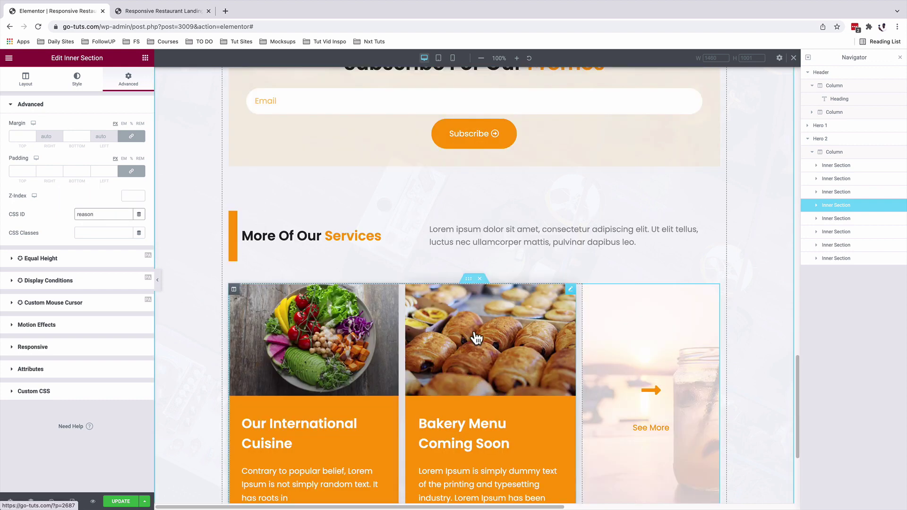
Give the More Of Our Services section the CSS ID 'blog' and update the page
{"action": "left_click", "coordinate": [470, 208]}
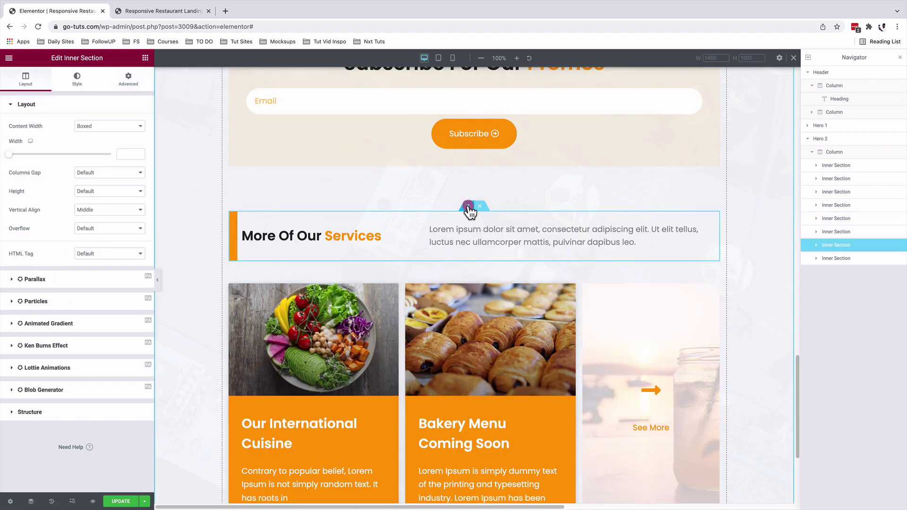
{"action": "left_click", "coordinate": [468, 206]}
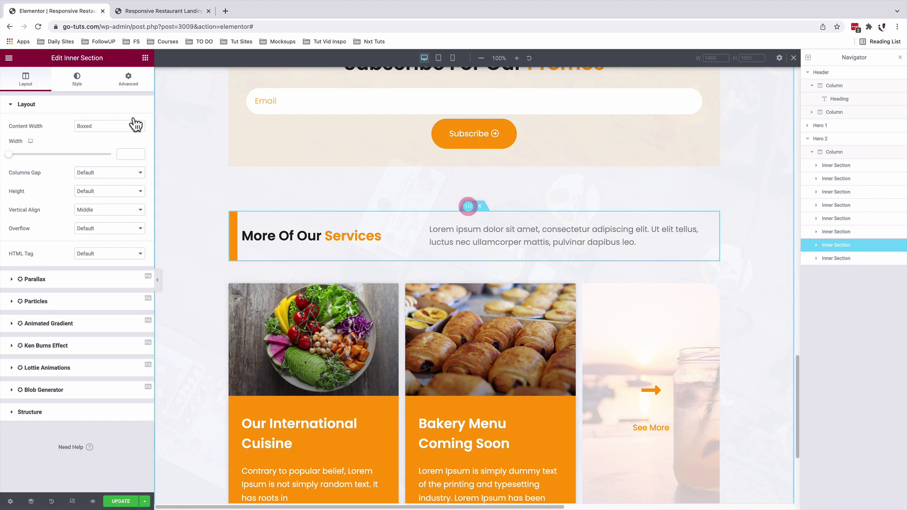
{"action": "left_click", "coordinate": [128, 79]}
{"action": "left_click", "coordinate": [86, 217]}
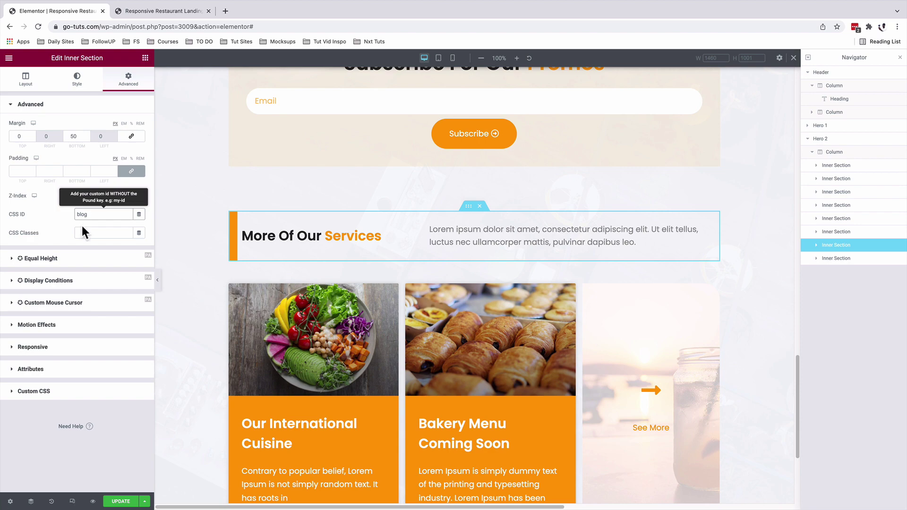
{"action": "left_click", "coordinate": [121, 502]}
{"action": "scroll", "coordinate": [208, 420], "scroll_direction": "up", "scroll_amount": 20}
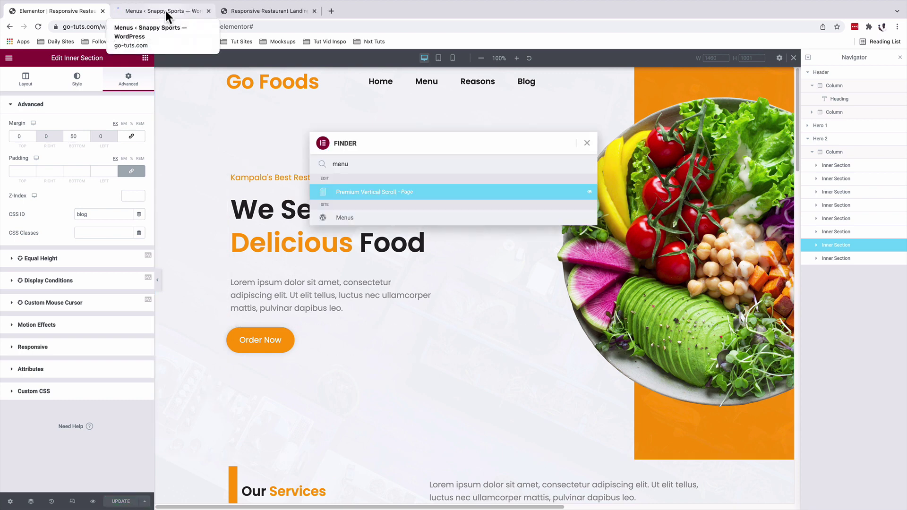
Point the Menu item's URL to #menu and the Reasons item's URL to #reason
{"action": "left_click", "coordinate": [166, 9]}
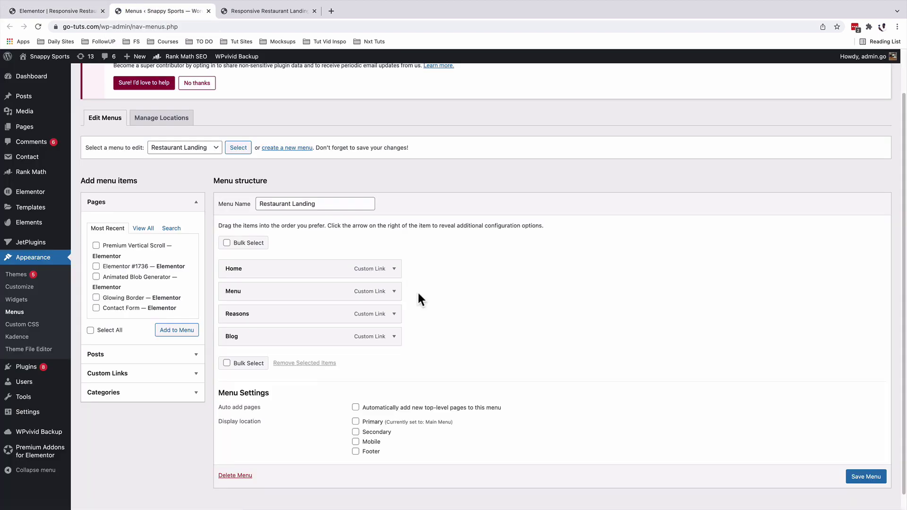
{"action": "left_click", "coordinate": [394, 291]}
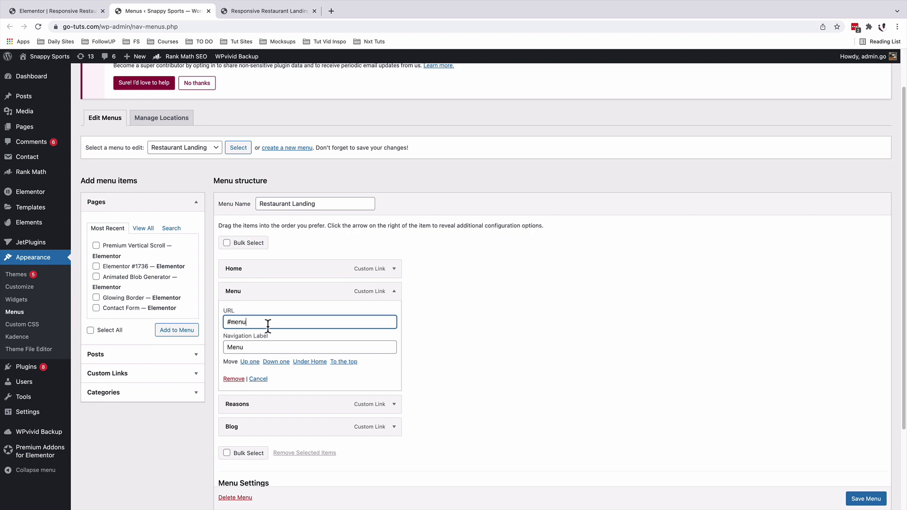
{"action": "left_click", "coordinate": [394, 292]}
{"action": "left_click", "coordinate": [394, 313]}
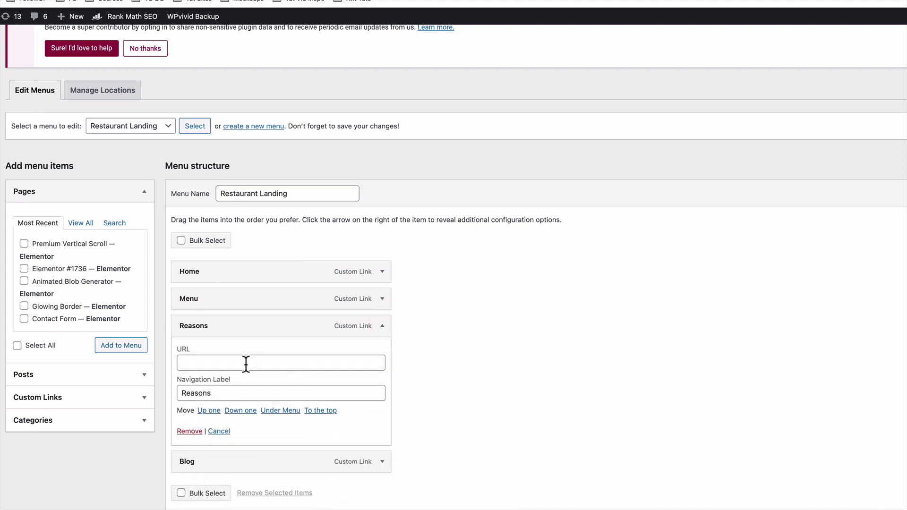
{"action": "left_click", "coordinate": [245, 364]}
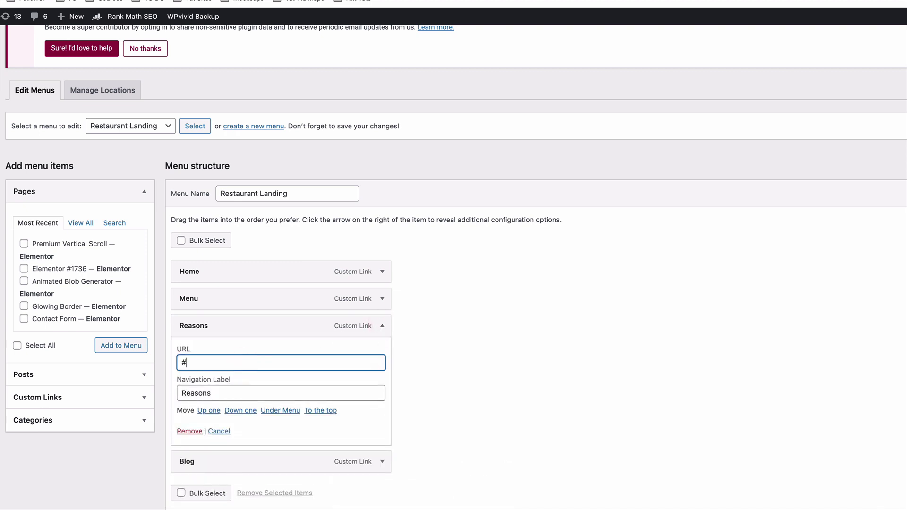
{"action": "type", "text": "reasons"}
{"action": "left_click", "coordinate": [384, 326]}
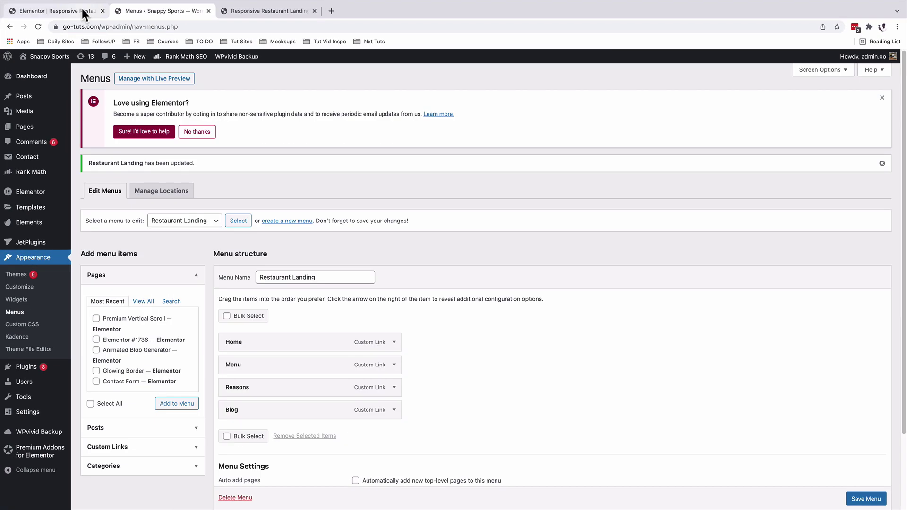
Preview the saved landing page and test the Menu and Blog nav links
{"action": "left_click", "coordinate": [83, 11]}
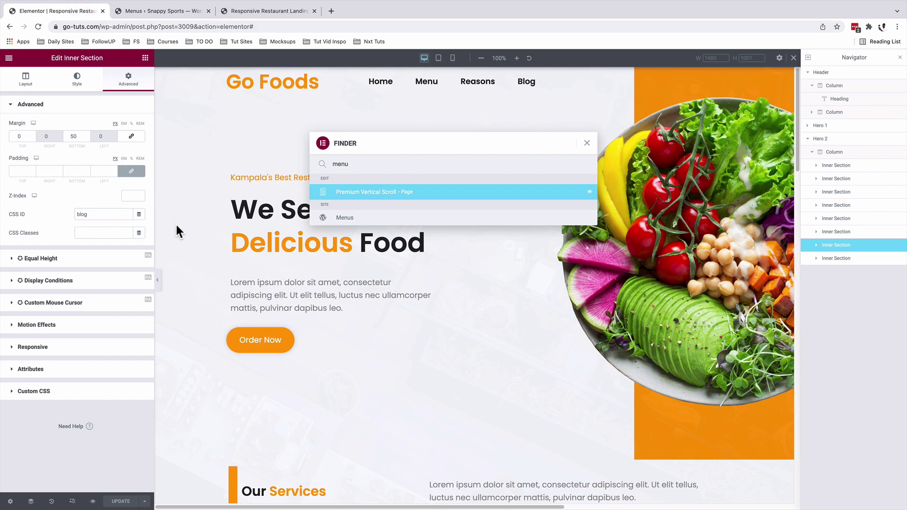
{"action": "left_click", "coordinate": [93, 501]}
{"action": "left_click", "coordinate": [92, 501]}
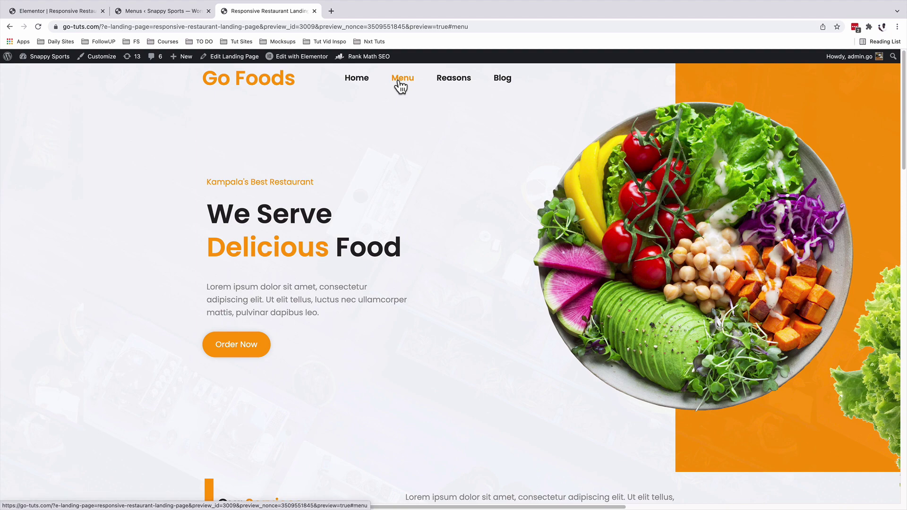
{"action": "left_click", "coordinate": [400, 82]}
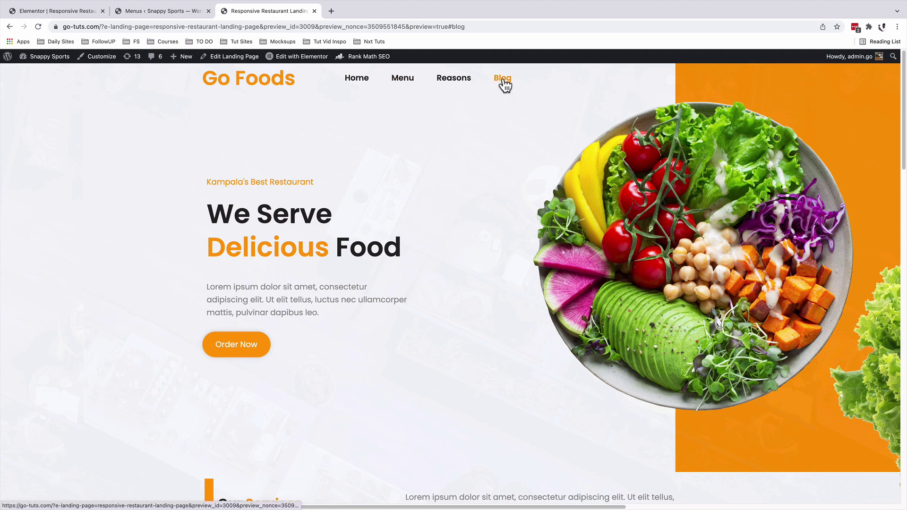
{"action": "left_click", "coordinate": [504, 80]}
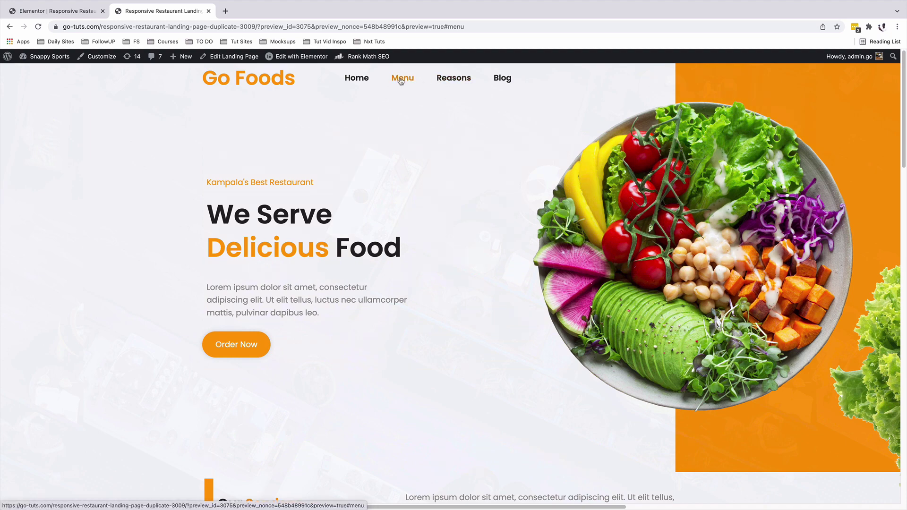
Use the preview's Blog nav link to jump to the More Of Our Services section
{"action": "left_click", "coordinate": [496, 80]}
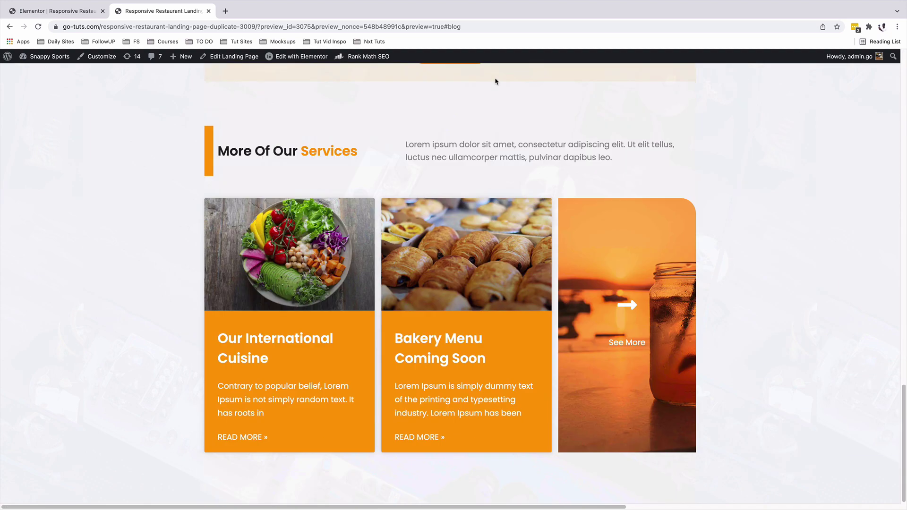